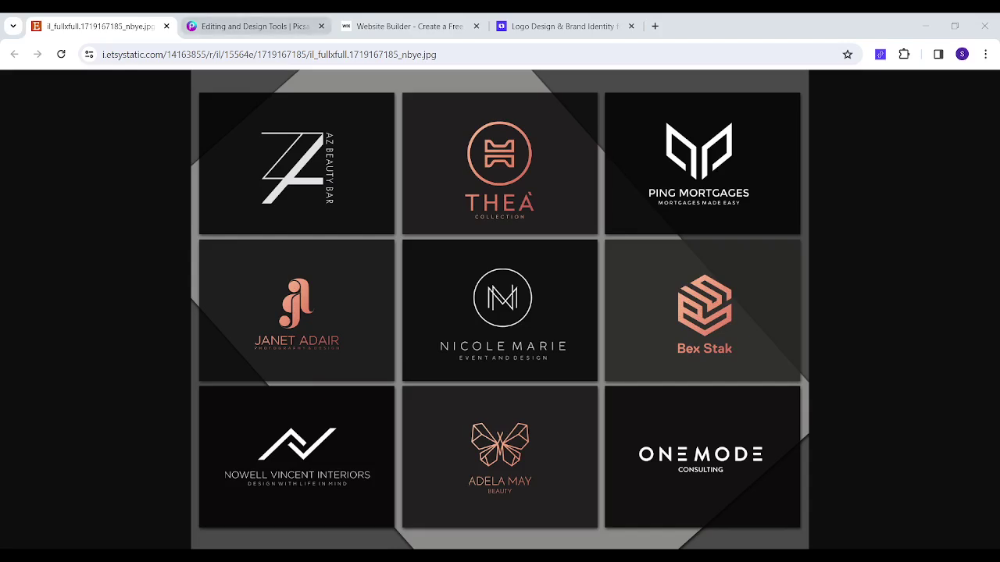
Switch to the Picsart homepage tab in Chrome
click(250, 26)
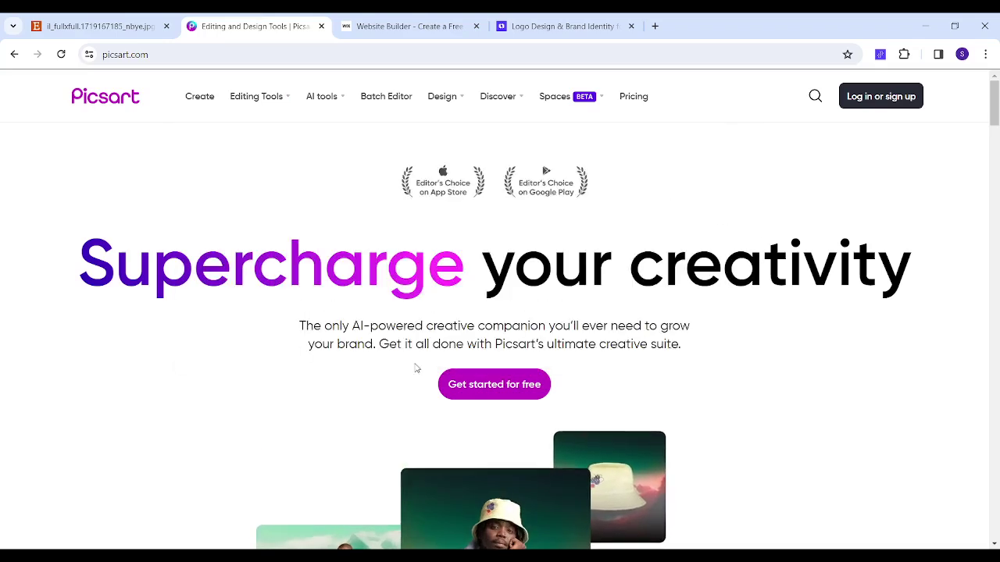
Open a blank Picsart editor canvas and launch the AI Logo Generator from More Tools
click(521, 383)
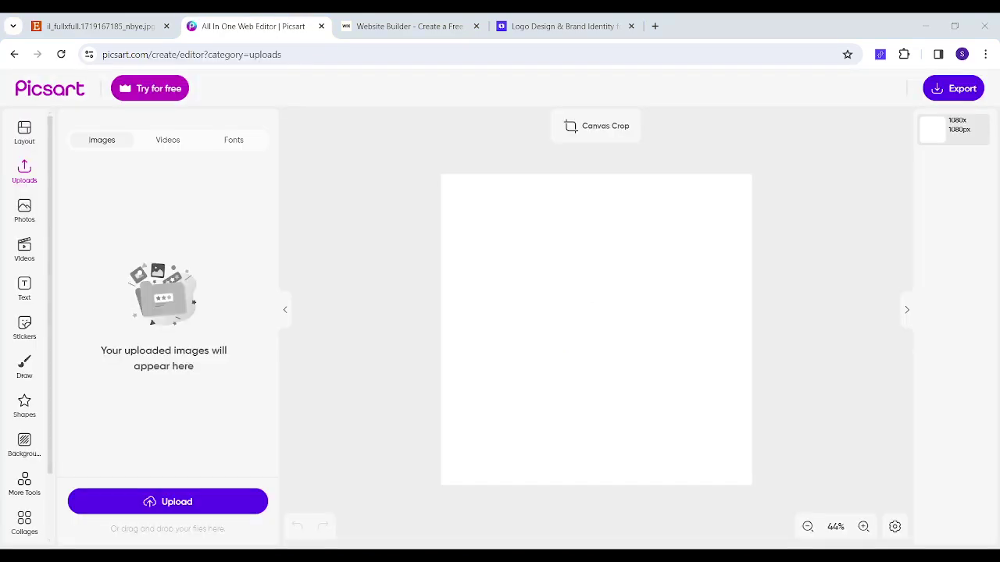
click(24, 483)
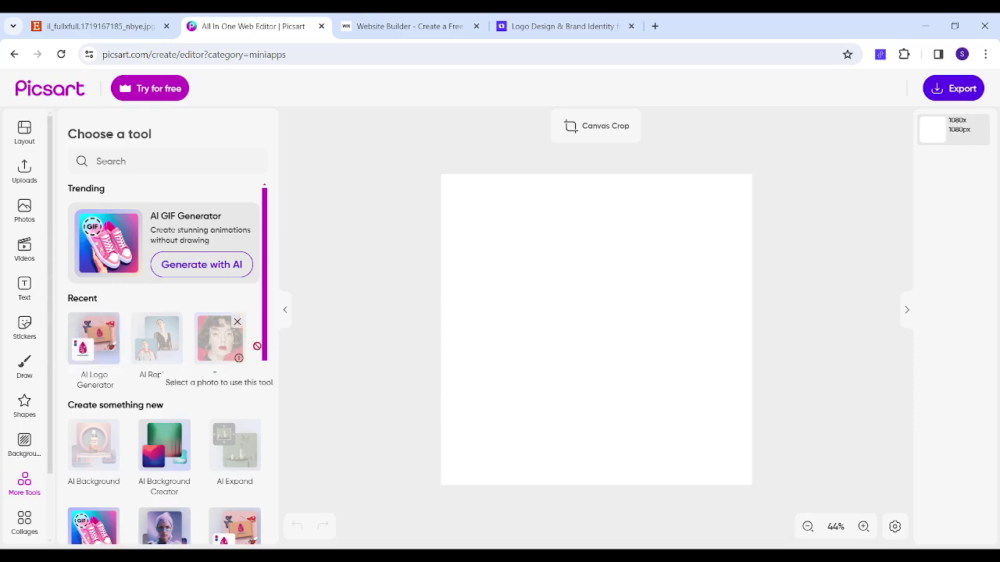
scroll(266, 343, down, 3)
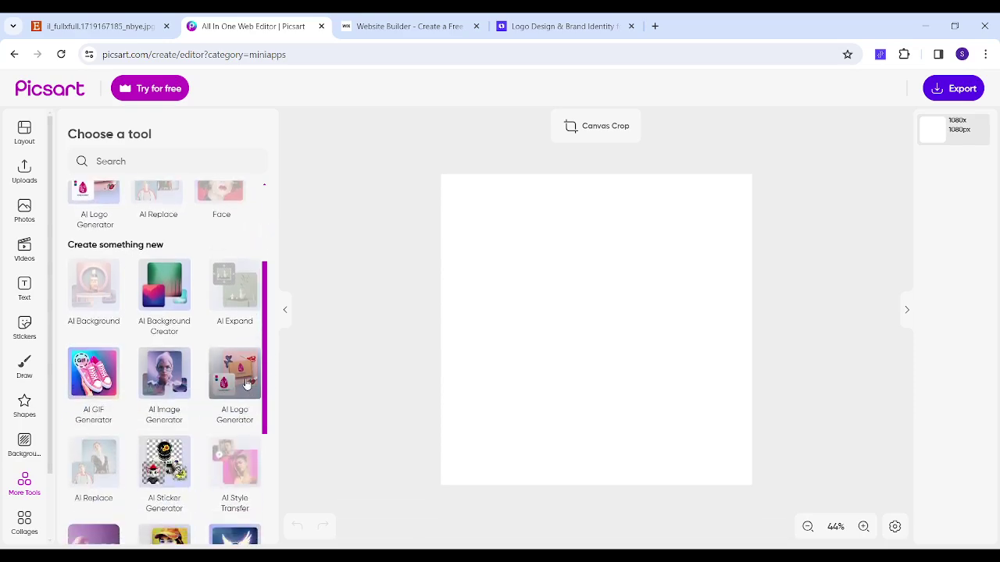
click(246, 382)
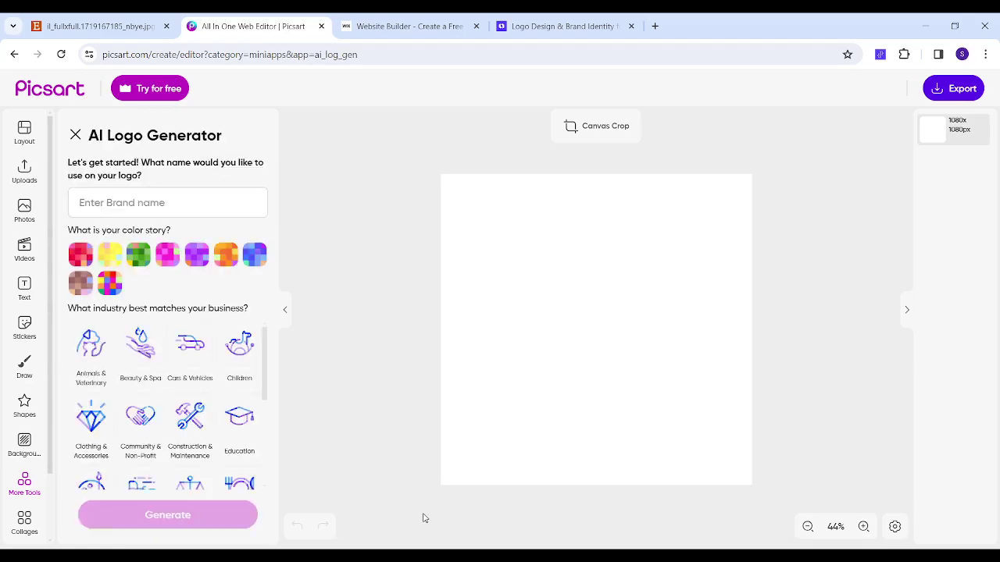
Generate logos for 'Clawtify' using the pink colour story and Animals & Veterinary industry
click(144, 212)
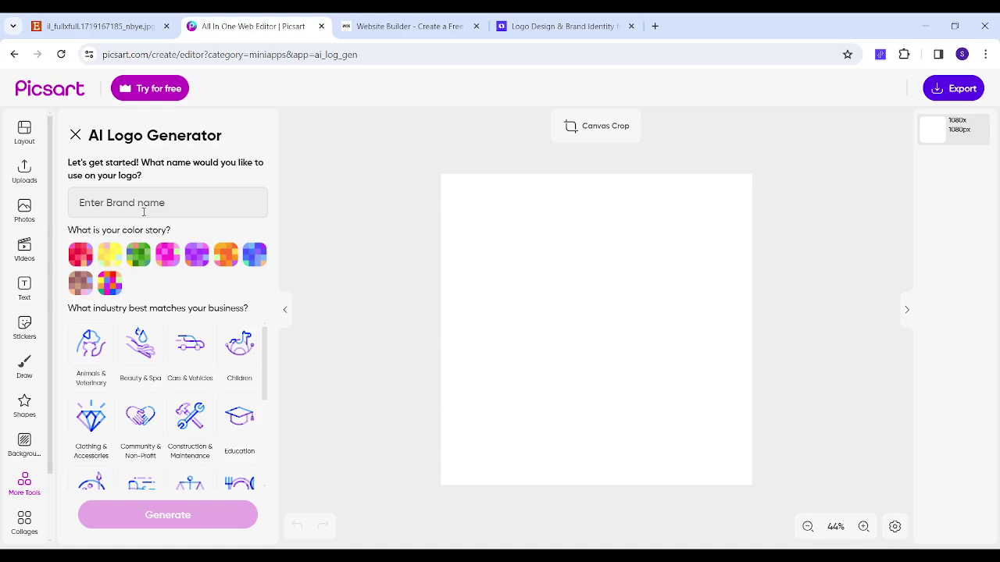
text(Clawt)
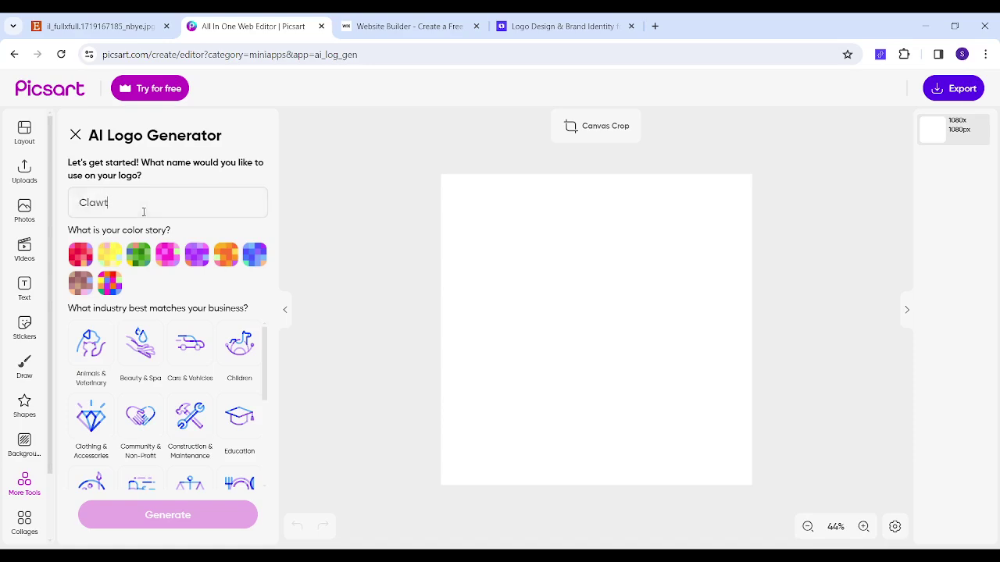
click(168, 261)
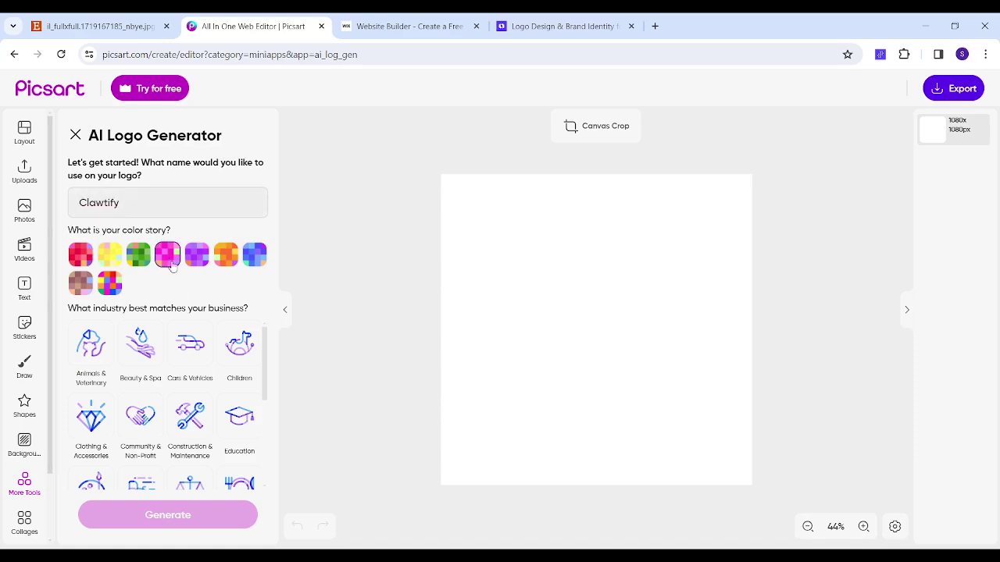
click(88, 348)
click(89, 350)
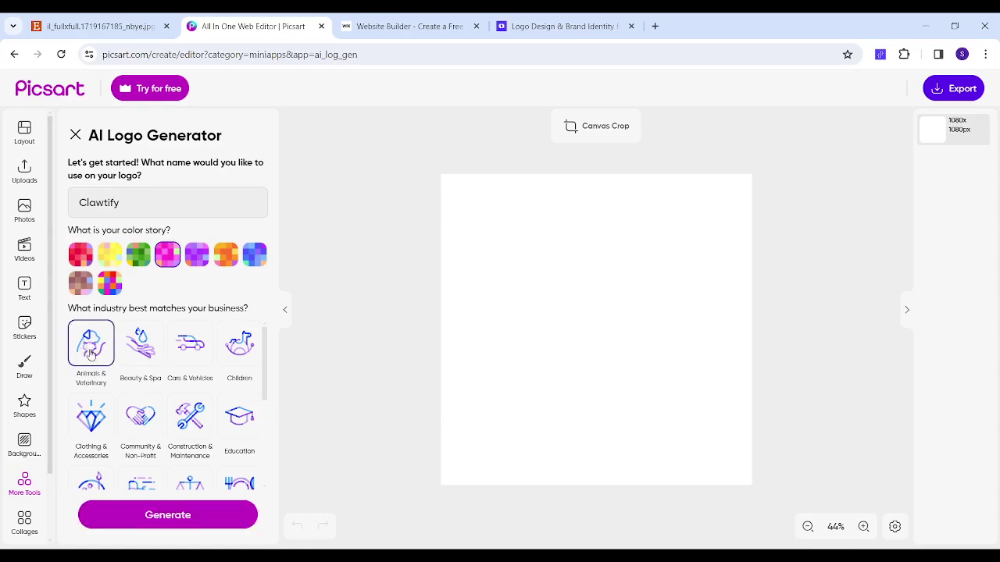
click(169, 517)
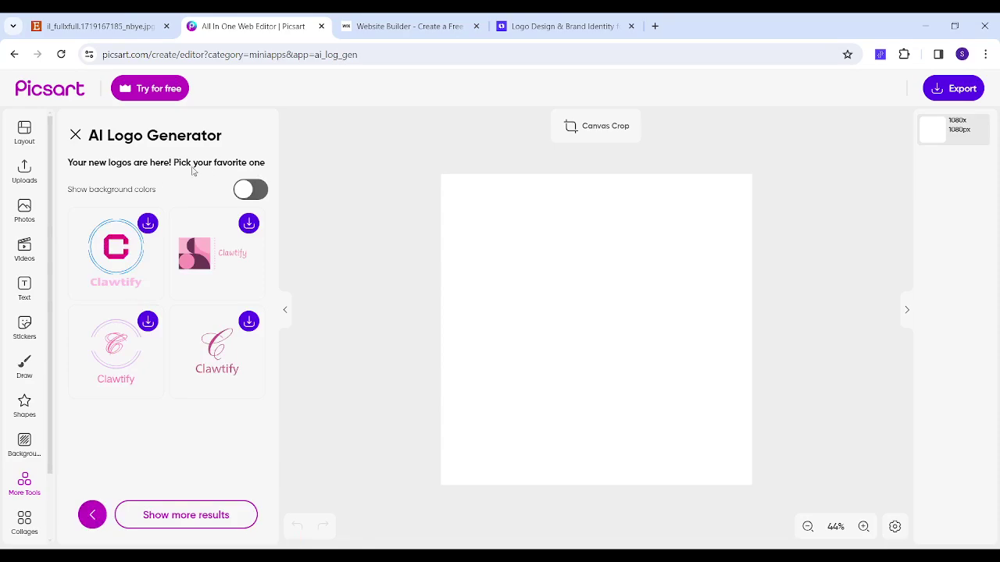
Preview background colours, then place the script-C Clawtify logo on the canvas
click(241, 192)
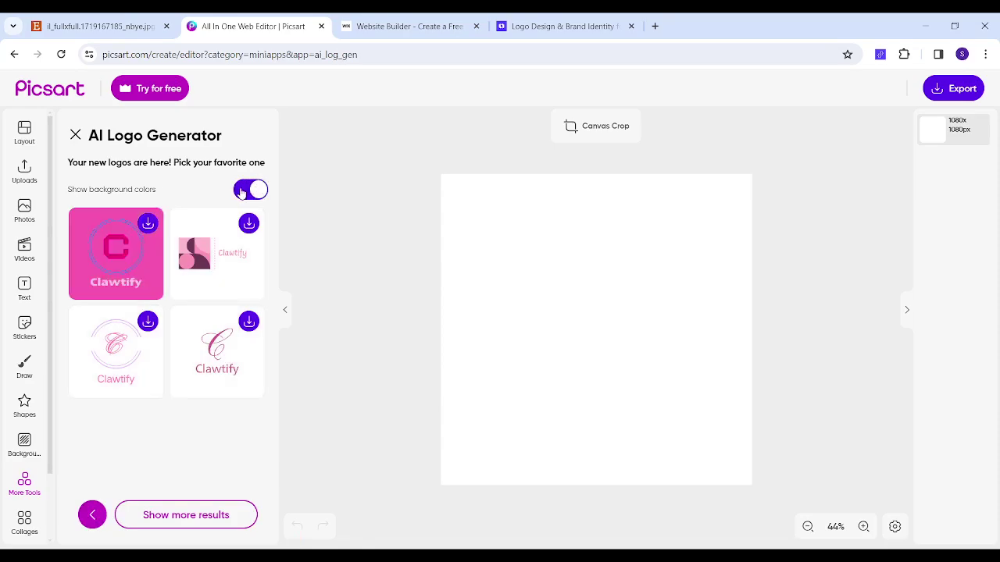
click(245, 194)
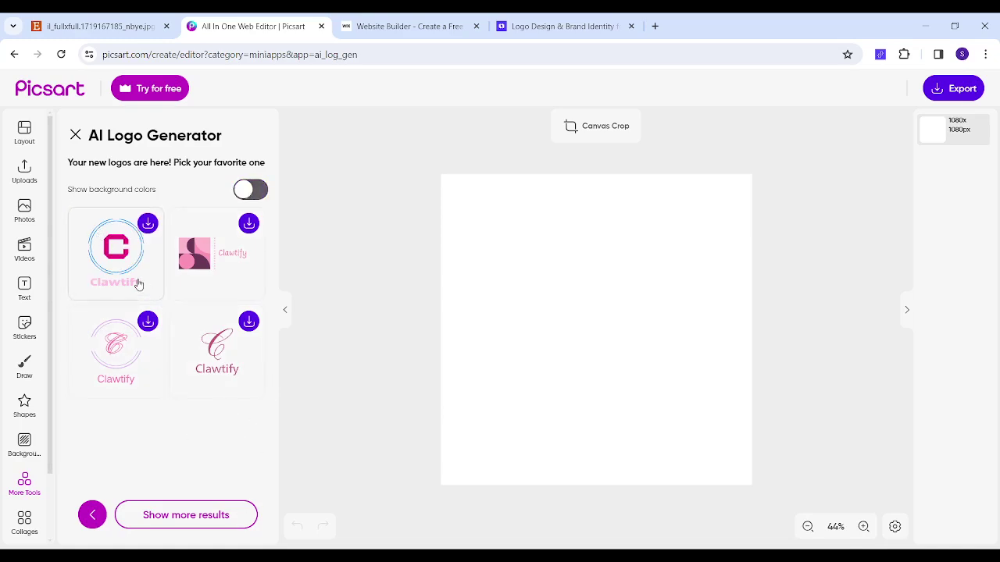
click(212, 360)
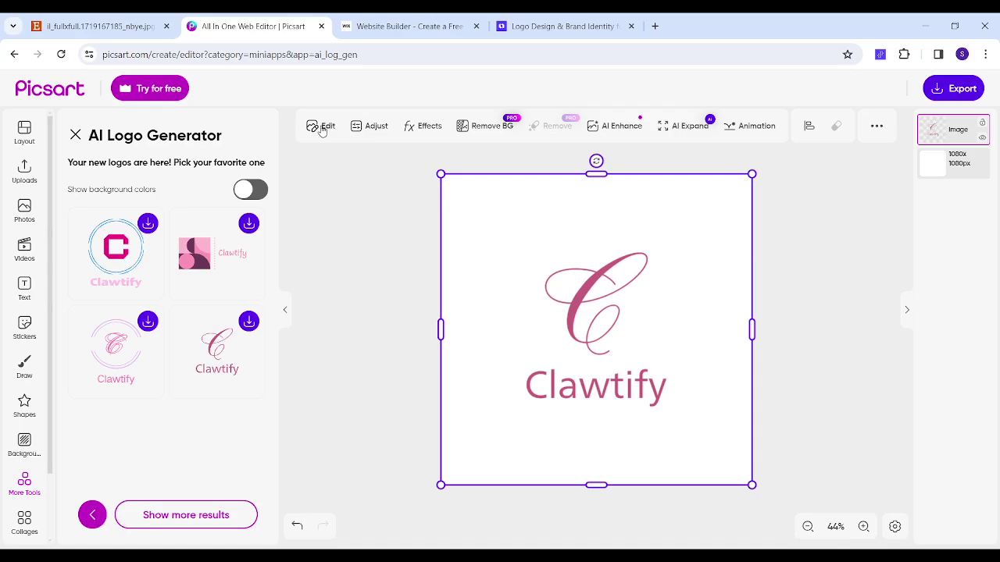
Apply the BRL 2 effect to the logo and move to the Wix tab
click(420, 131)
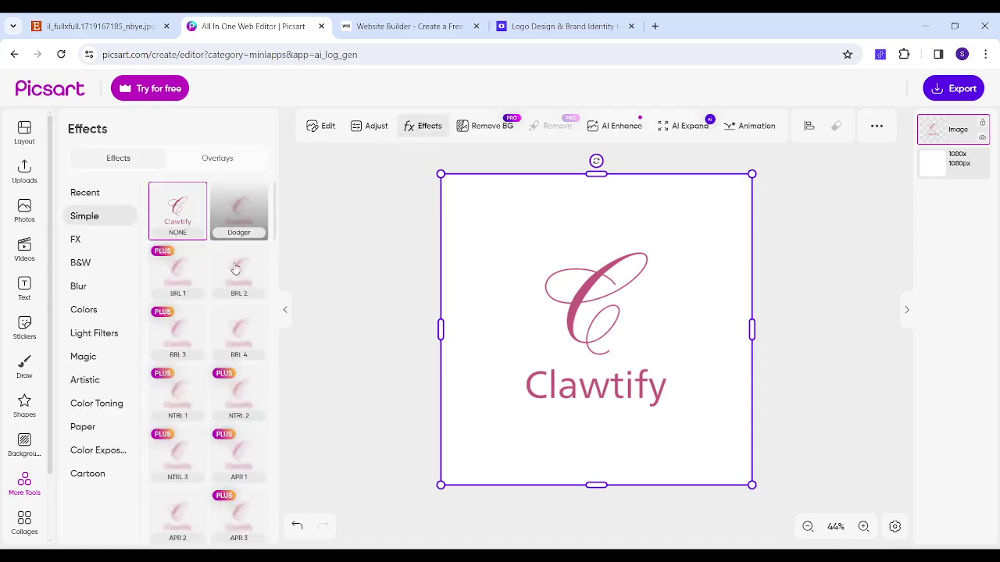
click(236, 269)
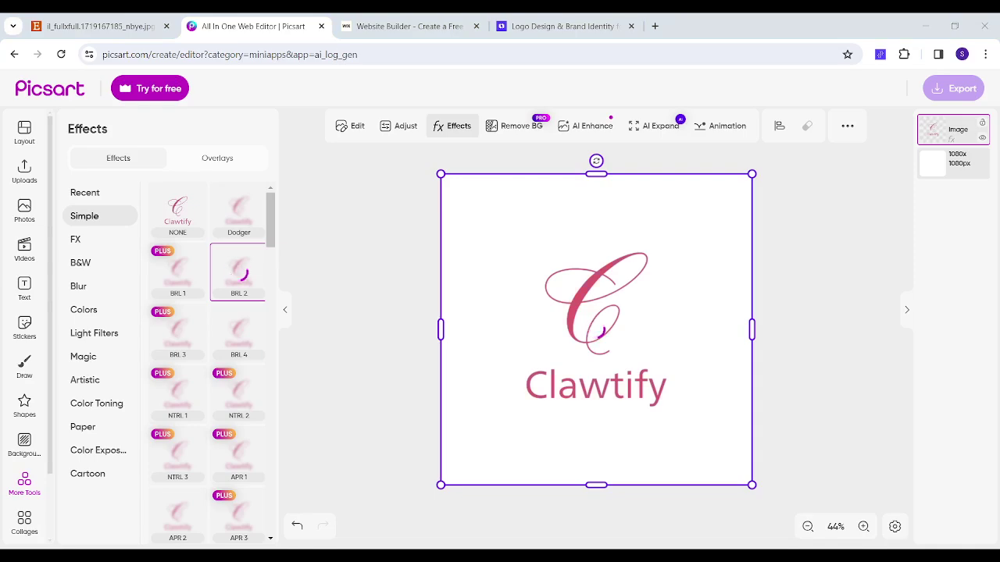
click(406, 26)
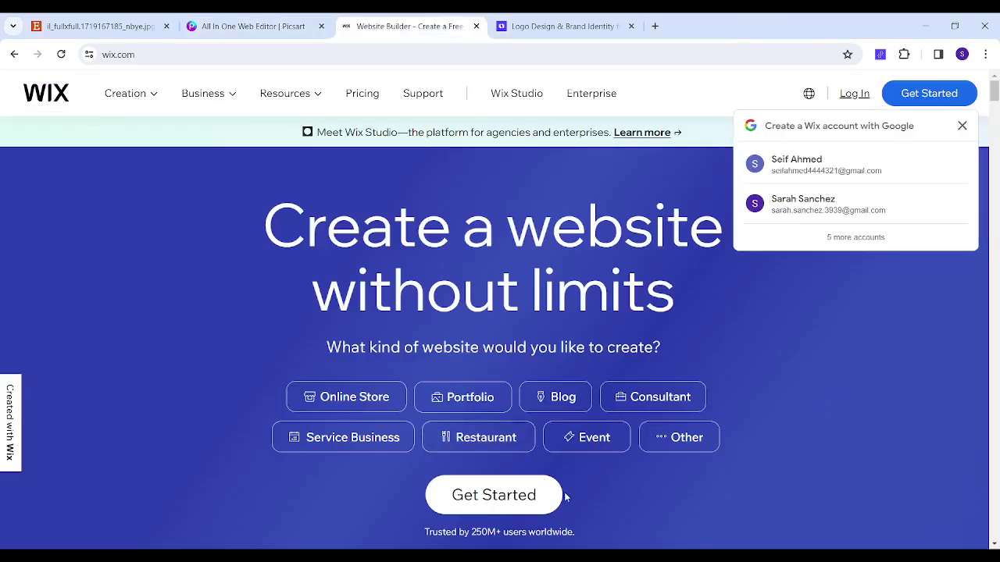
Start the Logo & Brand Studio questionnaire from Wix's Logo & branding card
click(529, 497)
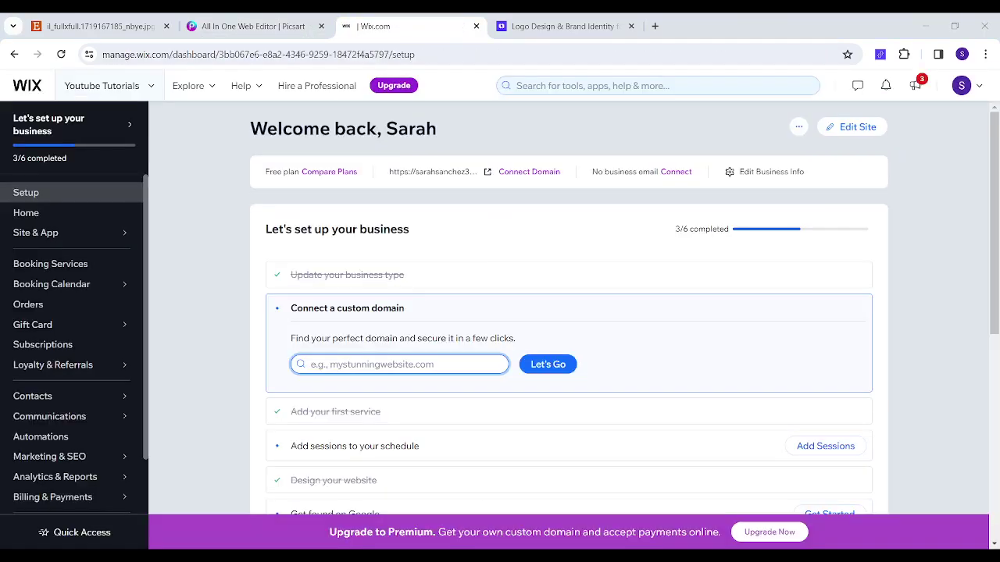
scroll(993, 312, down, 2)
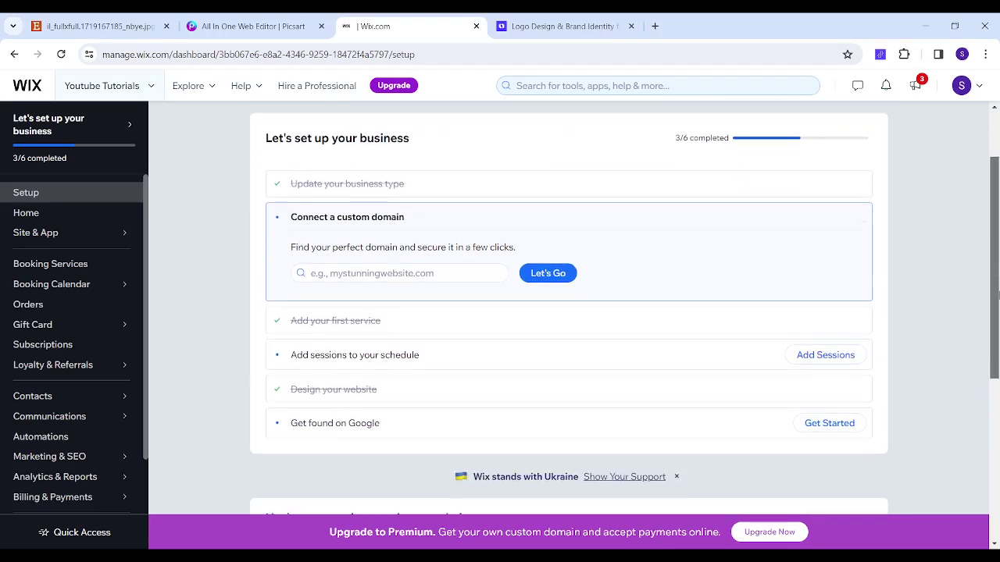
scroll(993, 313, down, 3)
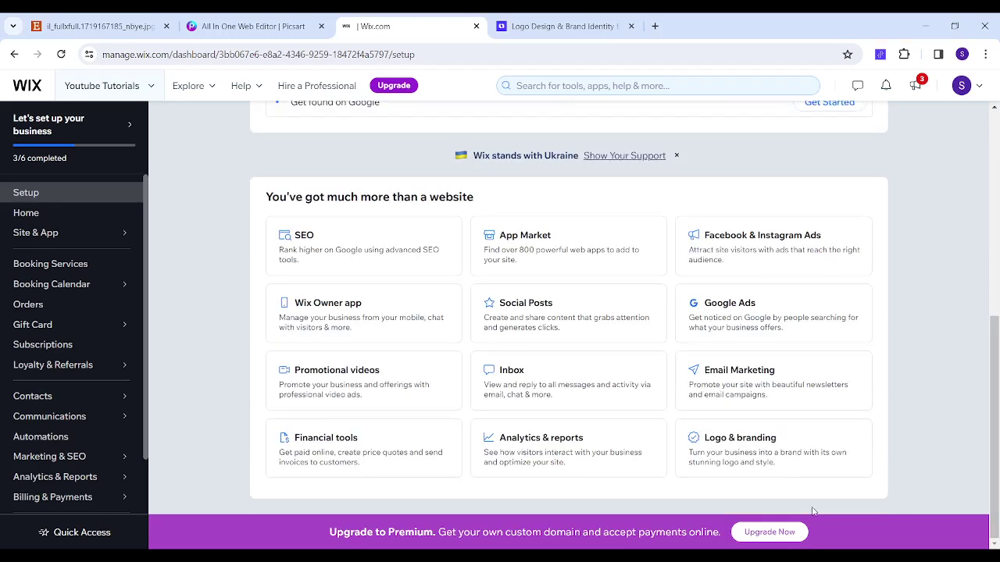
click(772, 452)
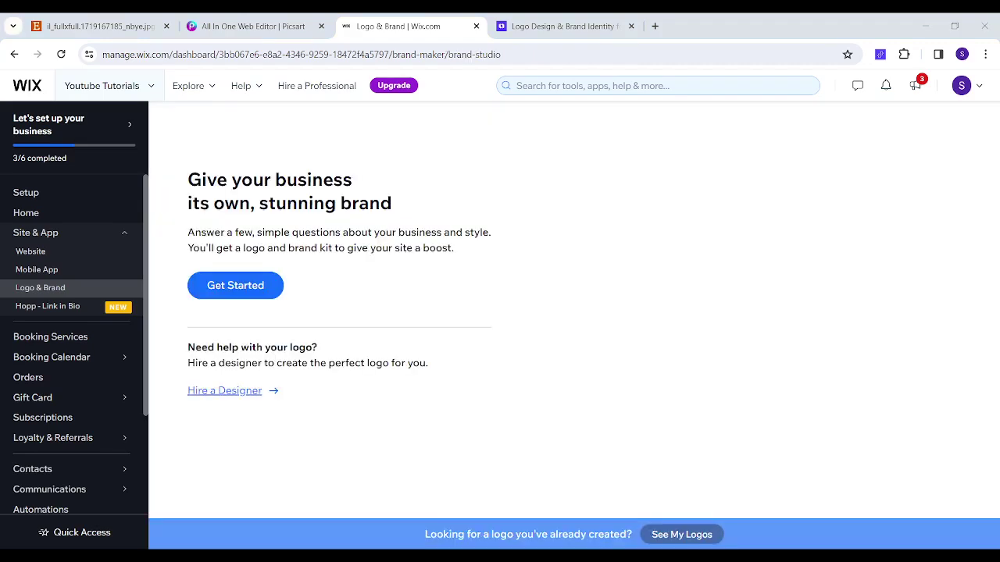
click(243, 285)
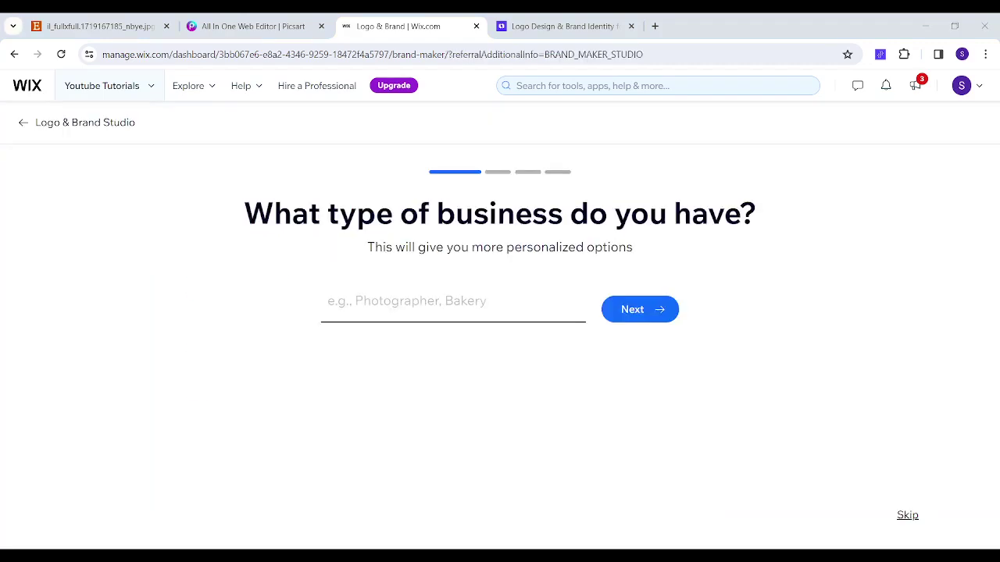
Set the business type to Pet Shop
click(445, 307)
text(Pet)
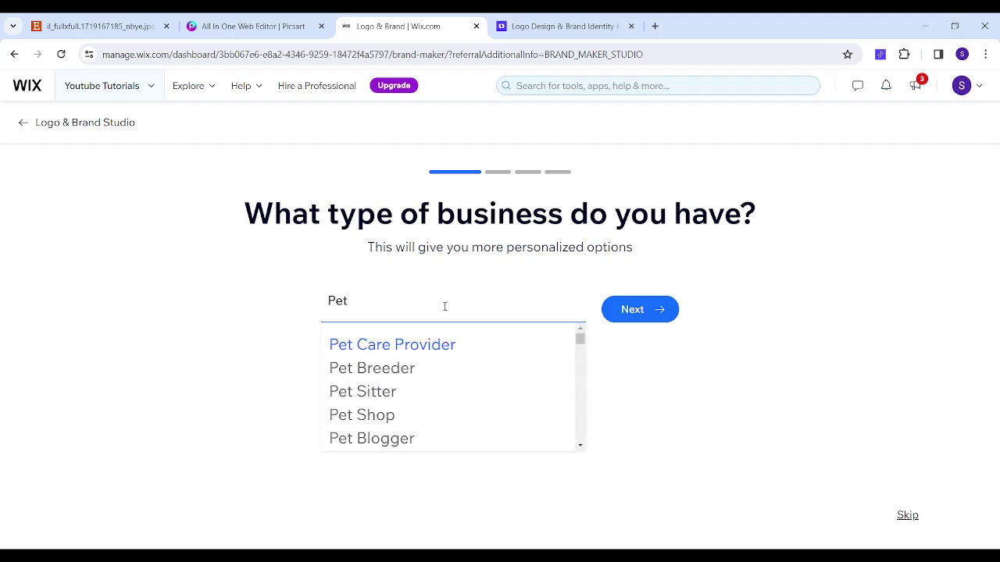
click(384, 413)
click(654, 306)
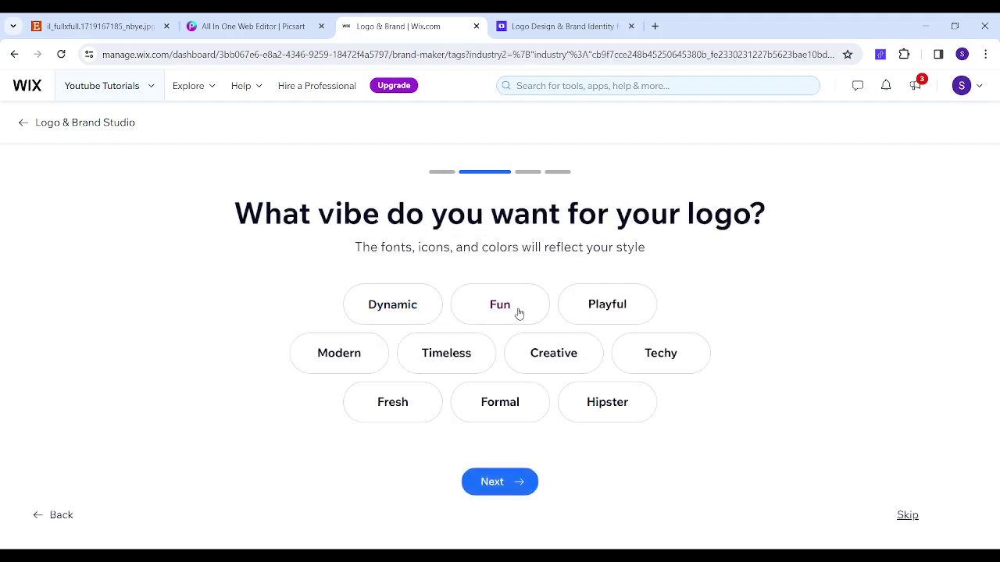
Choose the Playful vibe, enter logo text 'Clawtify', and skip the tagline
click(603, 320)
click(516, 485)
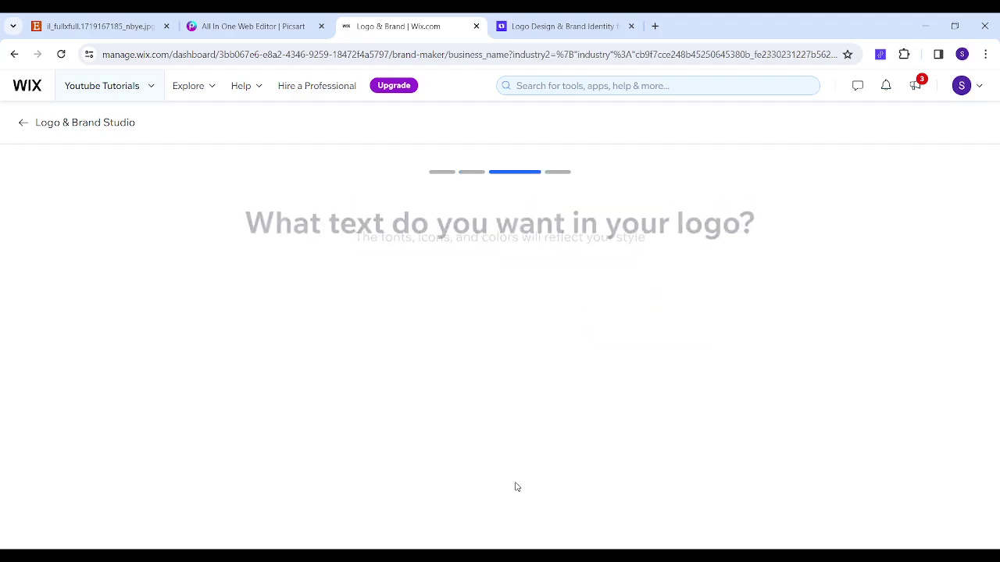
text(Clawtify)
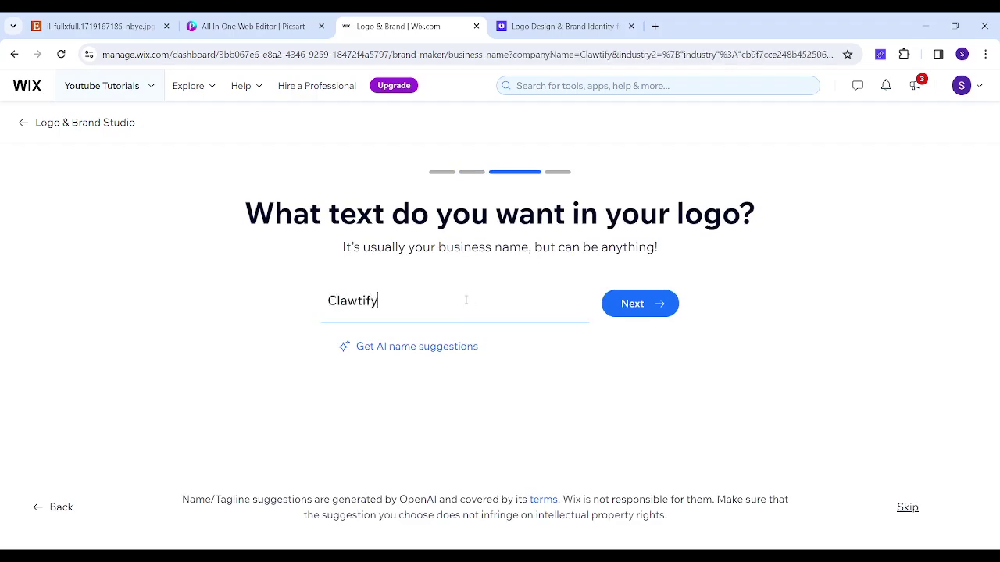
click(623, 301)
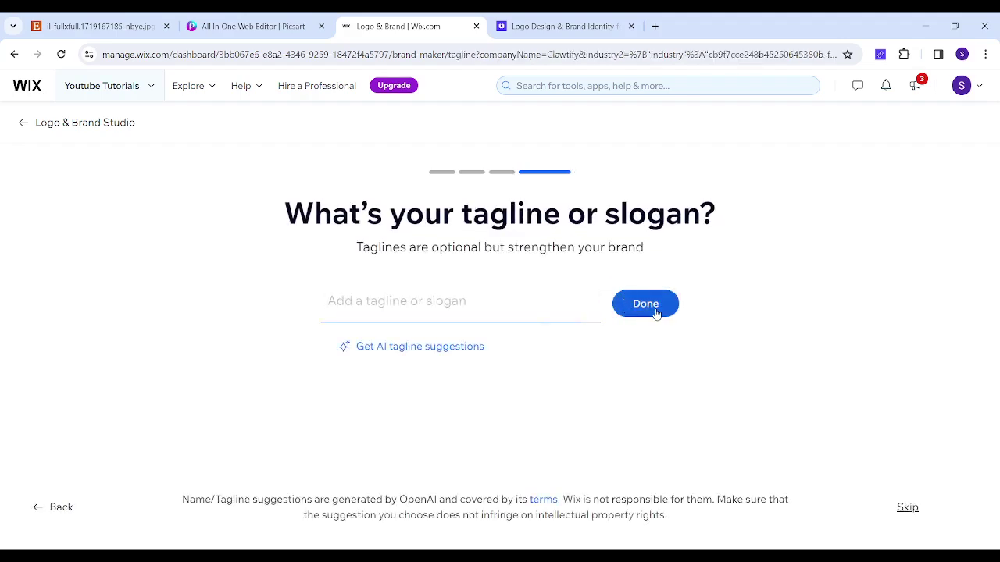
click(656, 311)
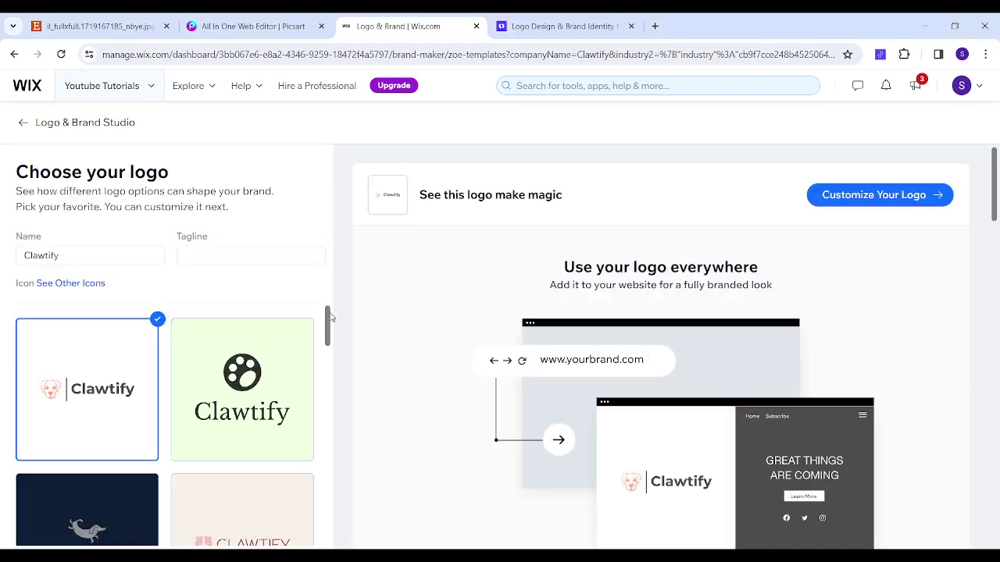
Select the pink paw-print Clawtify logo and open it for customization
drag(329, 315, 334, 427)
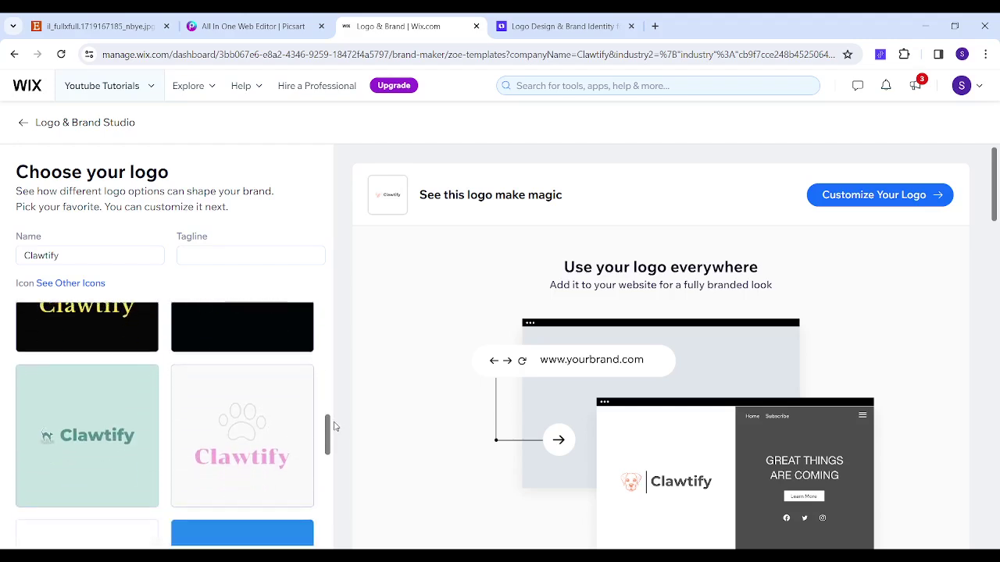
click(231, 424)
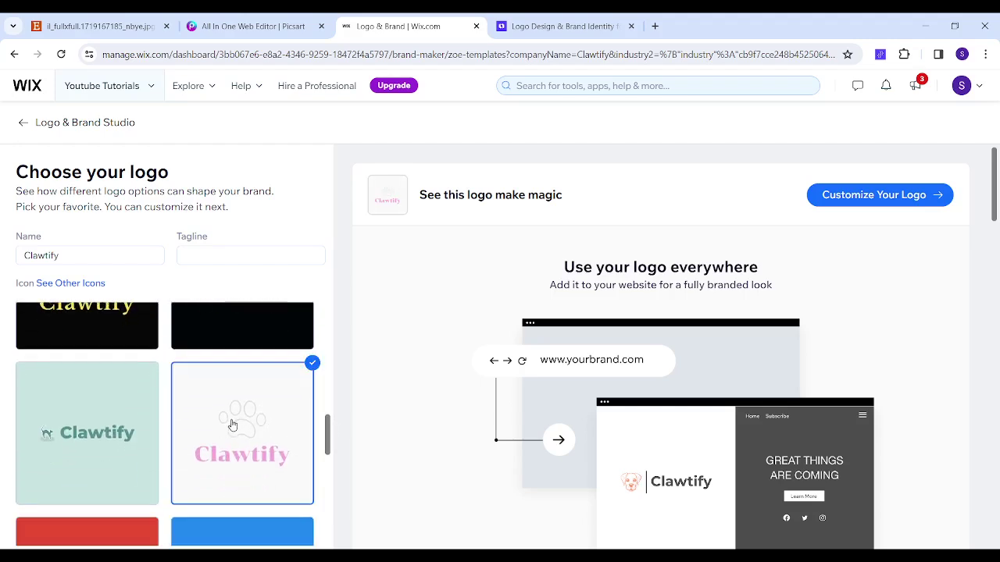
click(874, 203)
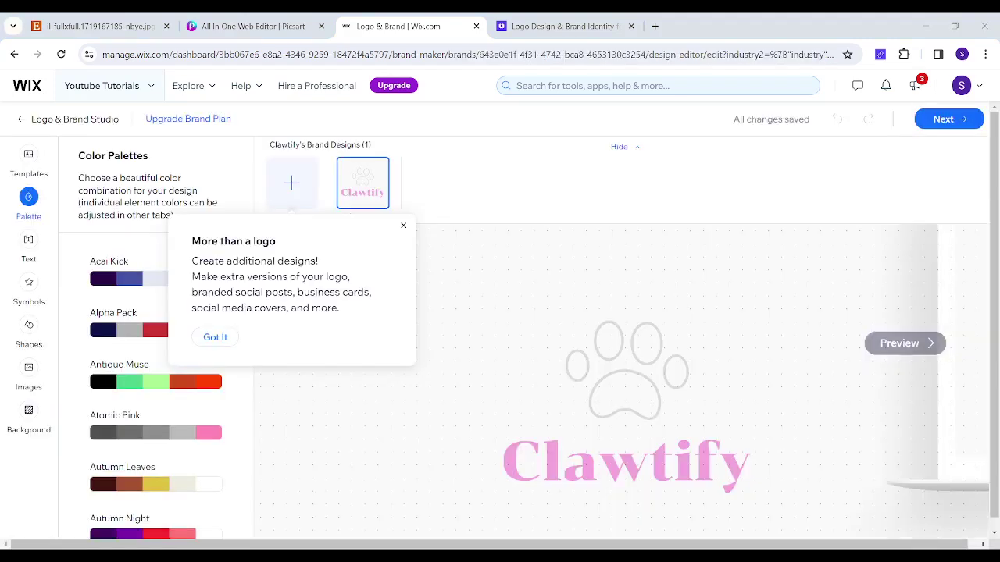
Try several colour palettes, settle on Atomic Pink, and proceed to the logo packages
click(217, 342)
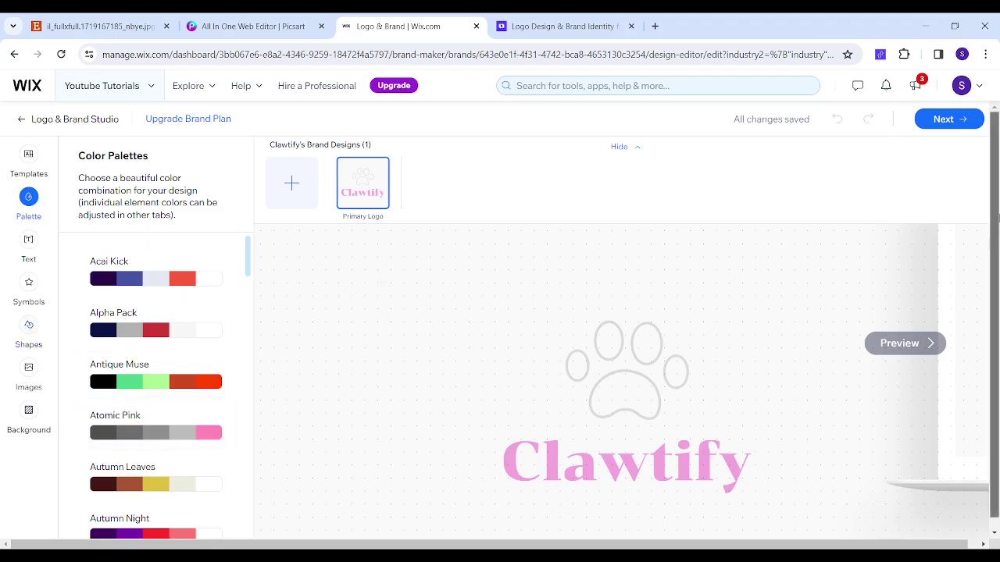
drag(998, 220, 998, 278)
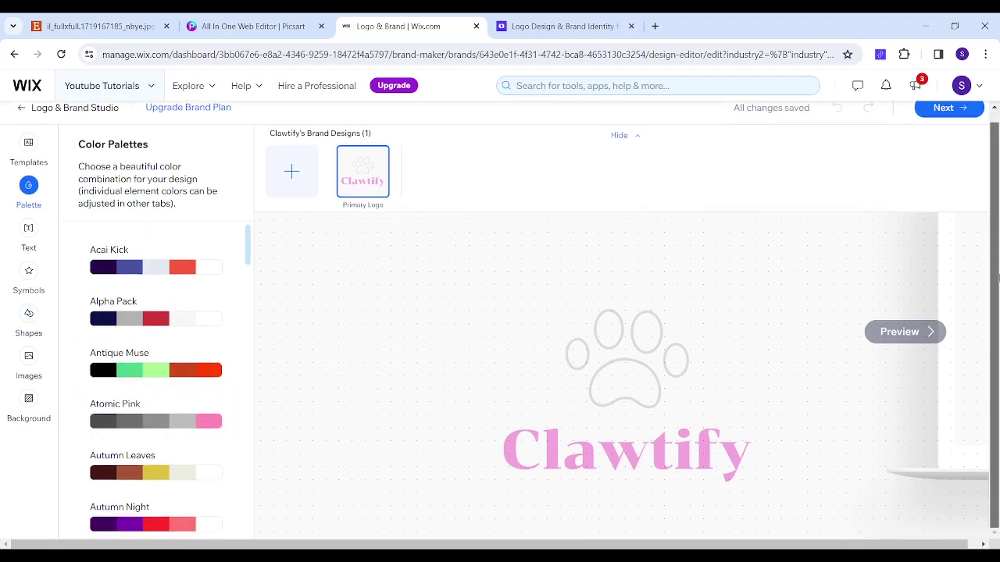
click(129, 263)
click(145, 324)
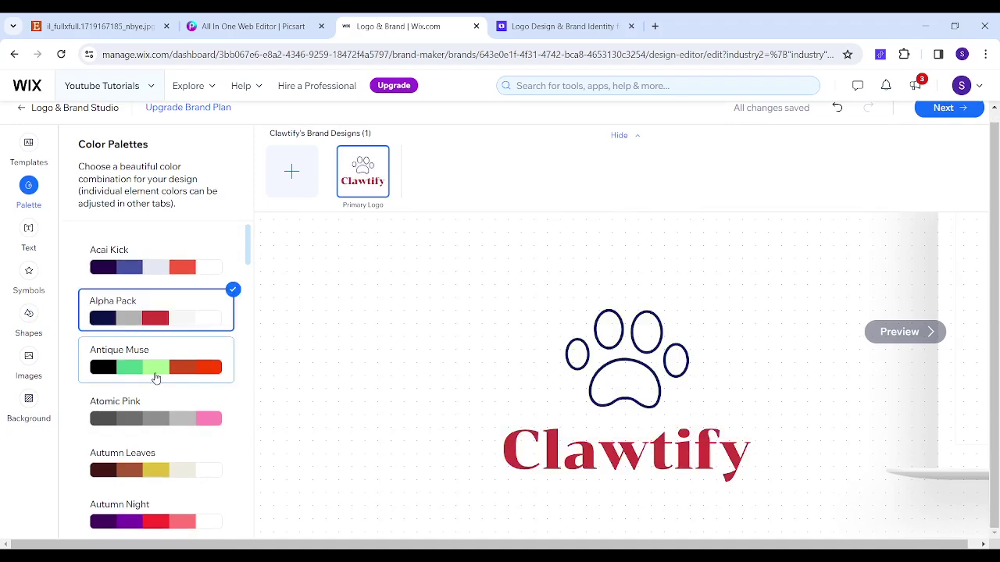
click(154, 376)
click(169, 431)
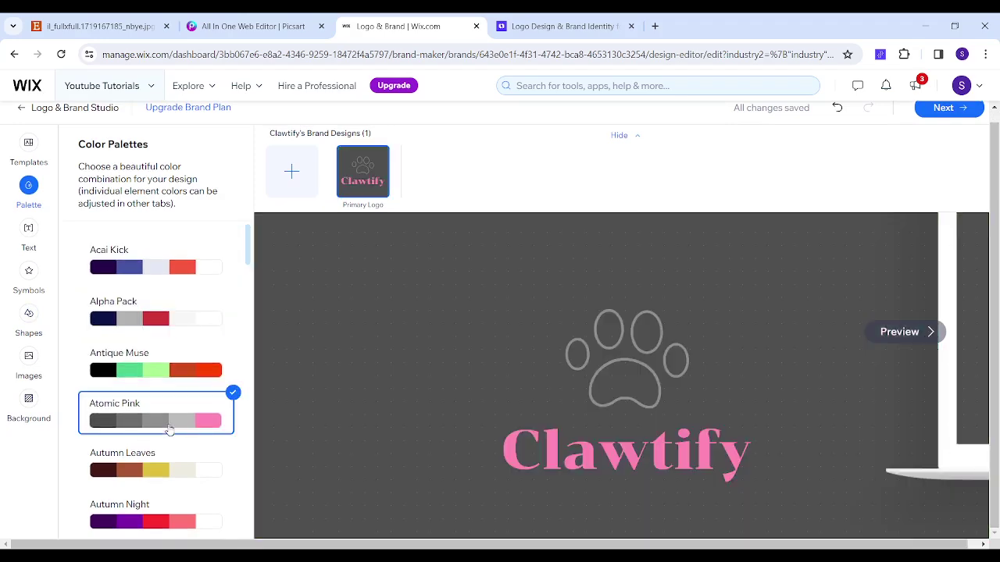
click(172, 480)
click(178, 506)
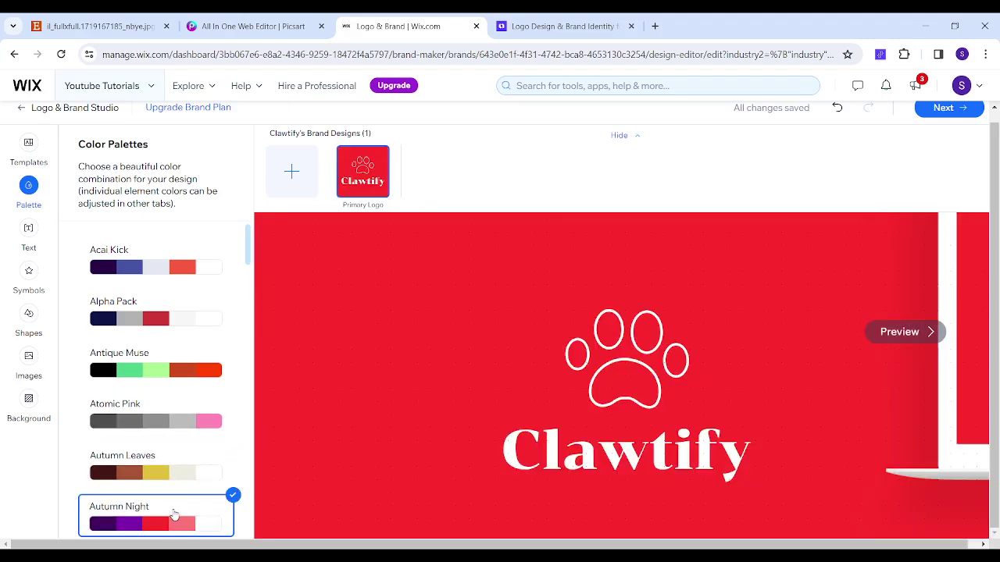
click(164, 412)
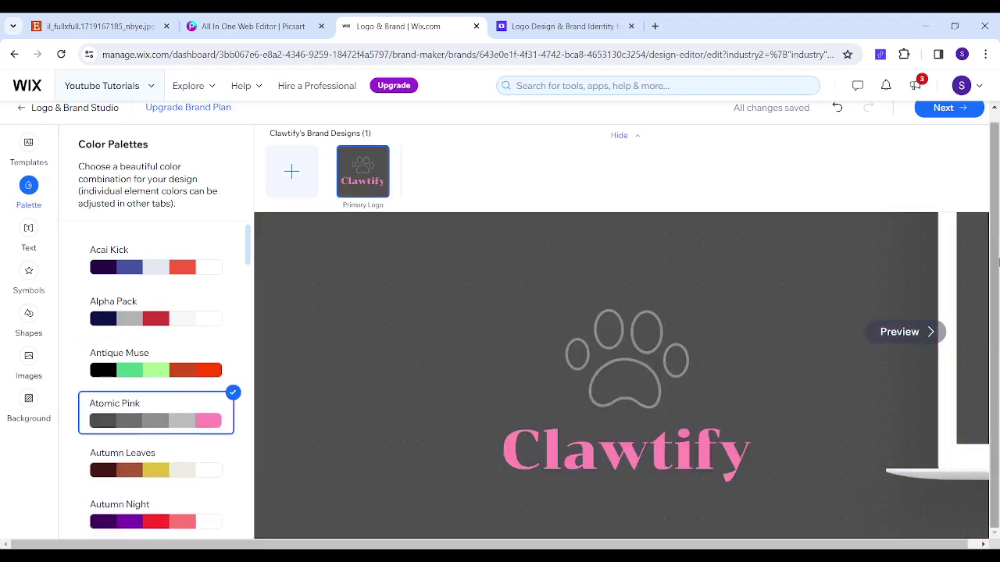
scroll(859, 196, up, 1)
click(946, 121)
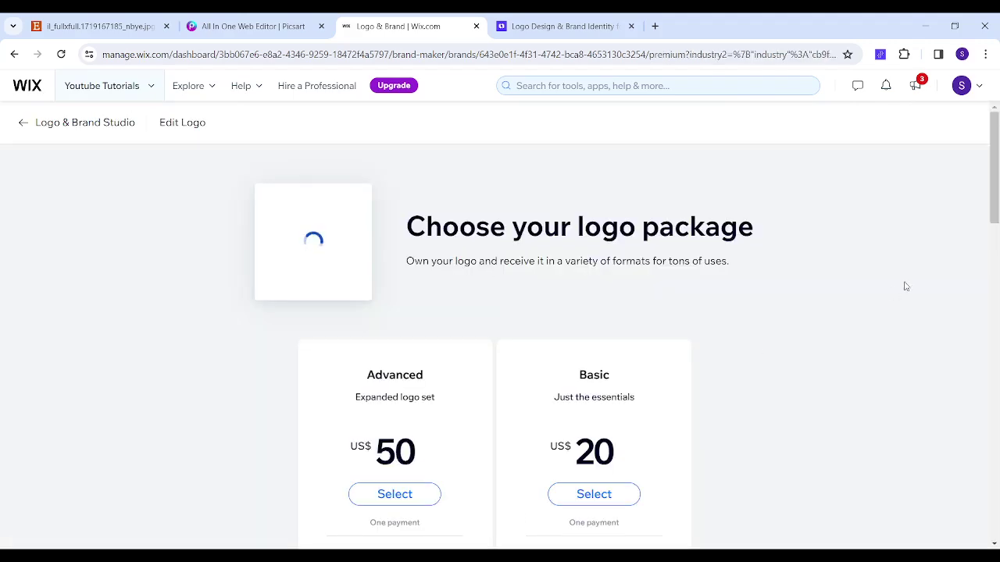
Revisit the Clawtify logo's package options twice from the dashboard, then switch to Looka
mouse_move(994, 195)
mouse_down()
mouse_move(994, 336)
mouse_move(998, 182)
mouse_up()
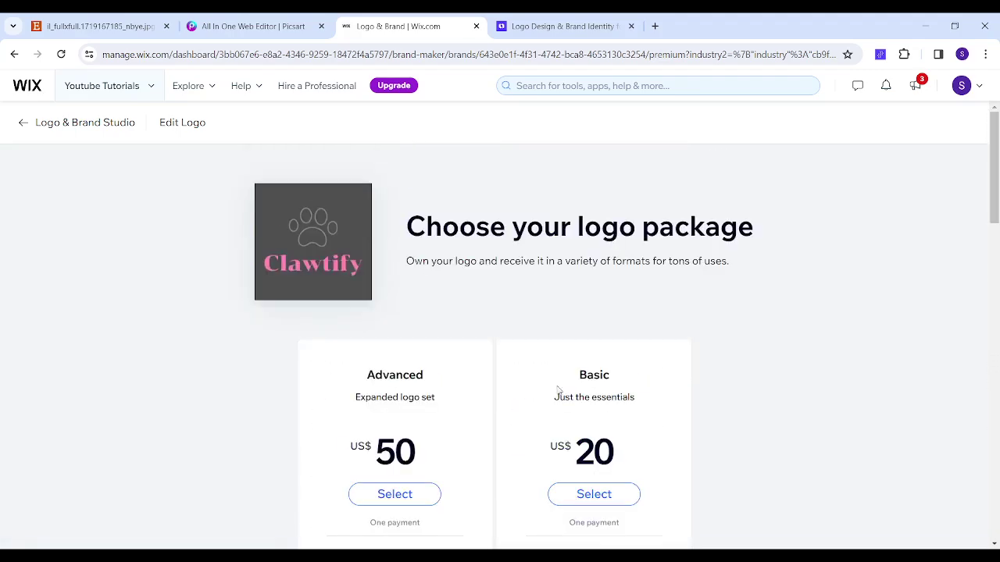
click(24, 123)
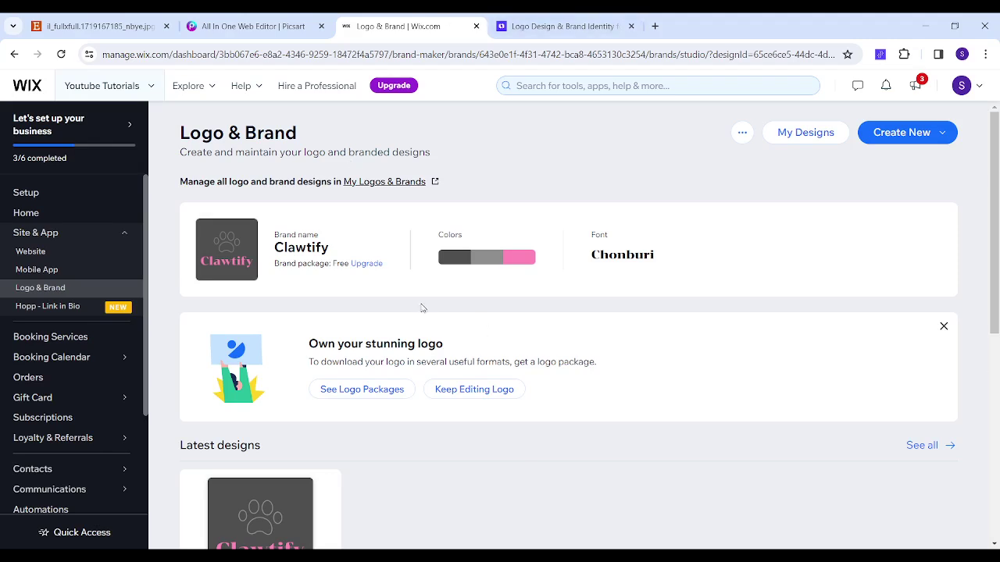
click(218, 263)
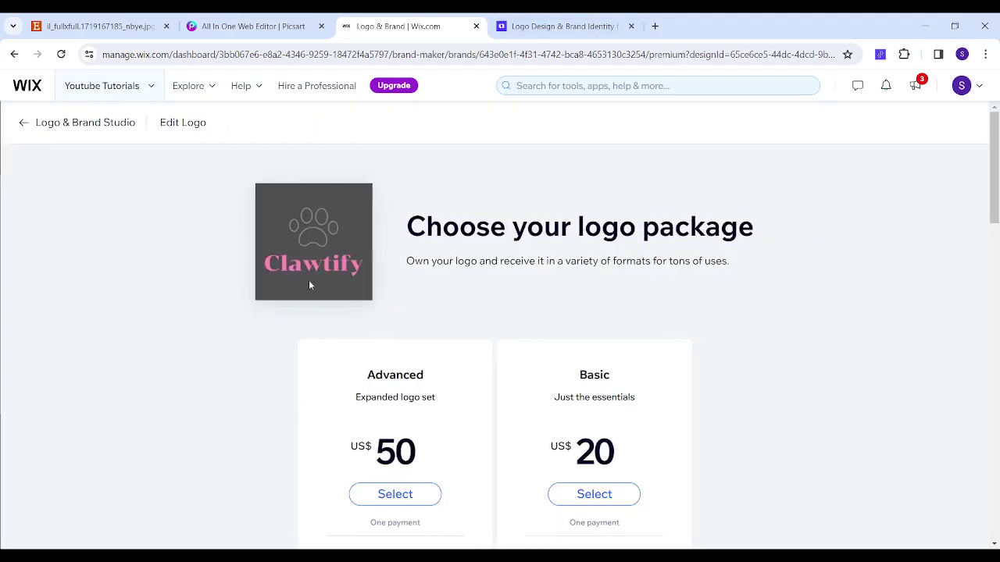
click(102, 127)
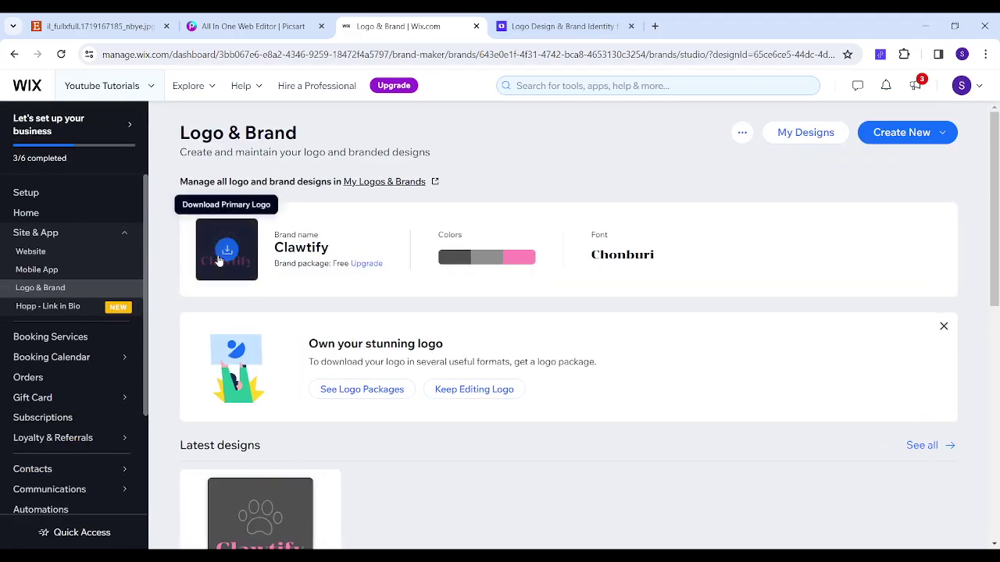
click(227, 248)
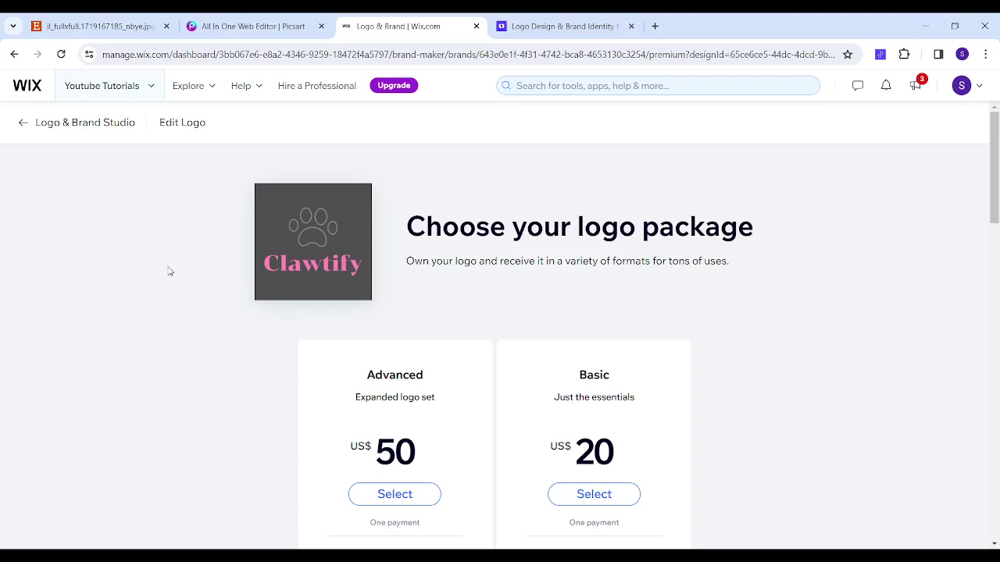
click(545, 17)
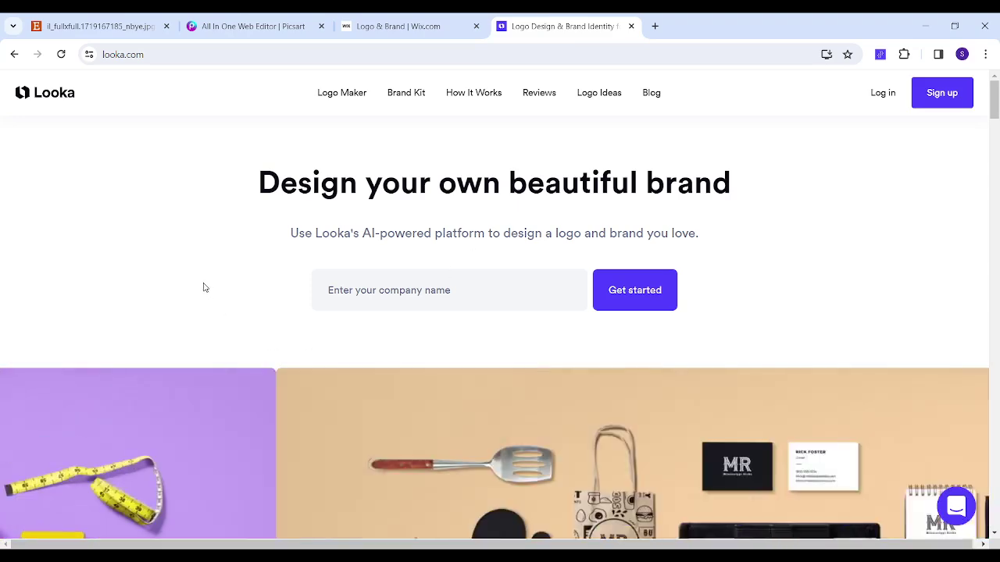
Enter 'Clawtify' as the company name in Looka
click(371, 289)
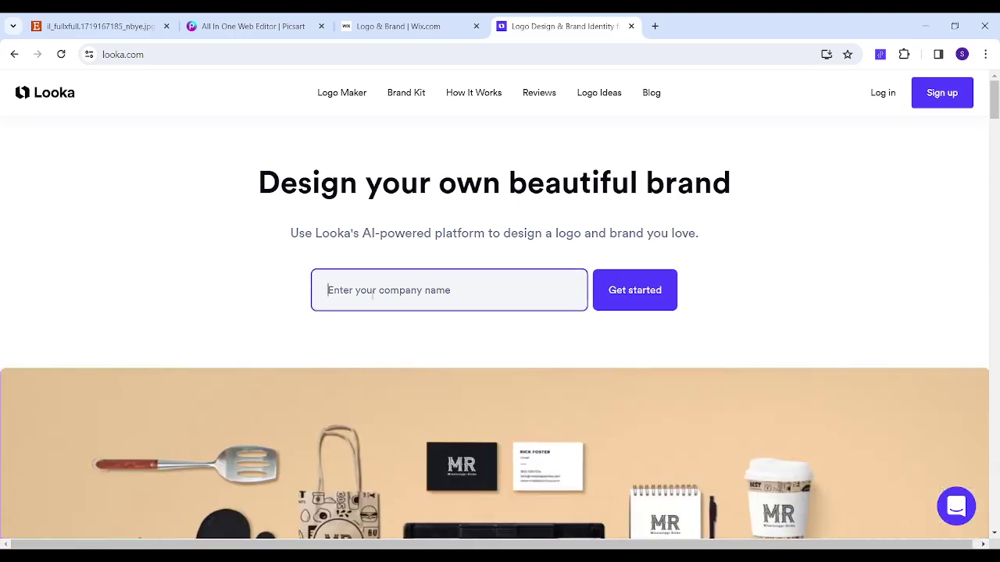
text(Clawtify)
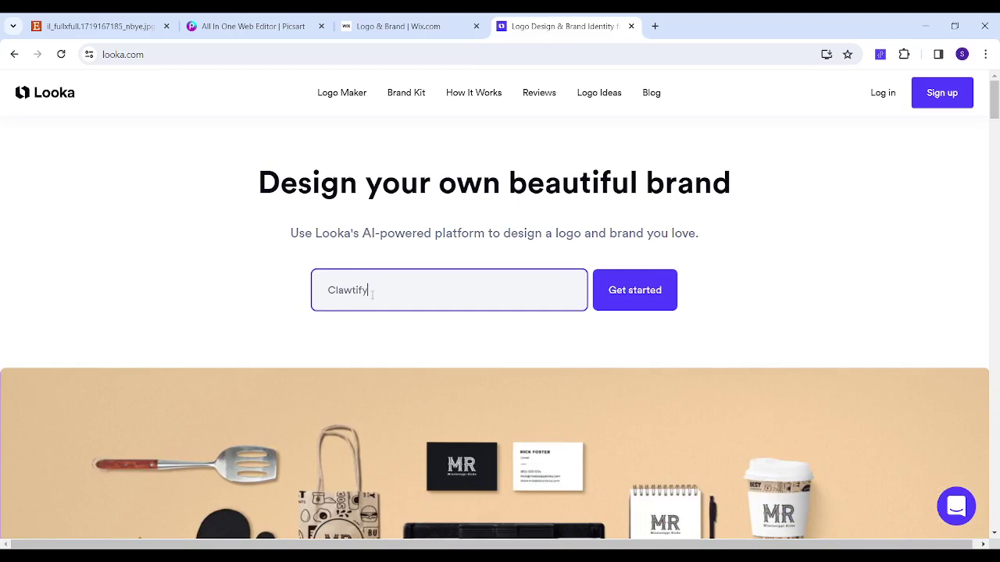
key(Return)
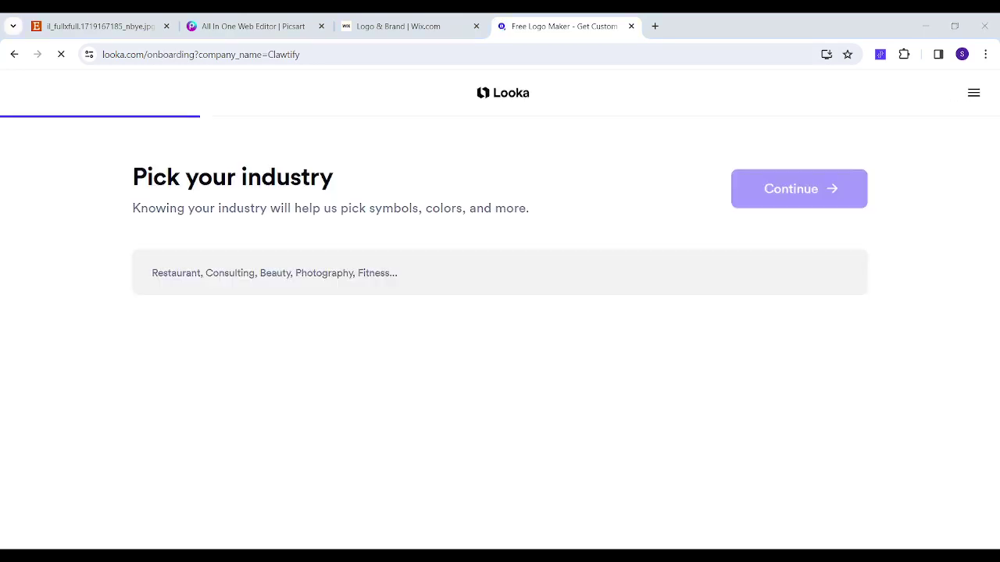
Set the industry to Pet Shop and continue to the logo-inspiration step
click(261, 292)
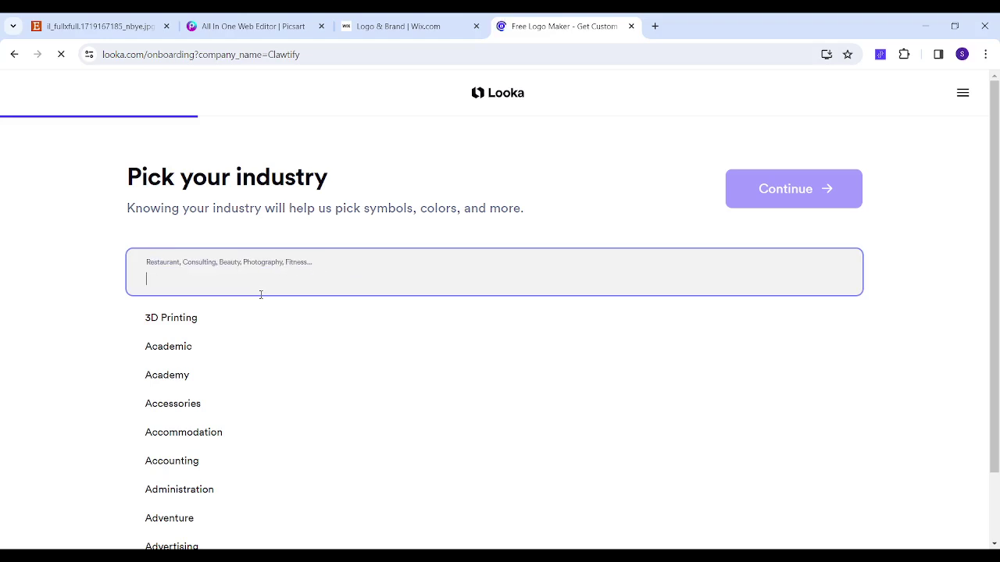
text(pet)
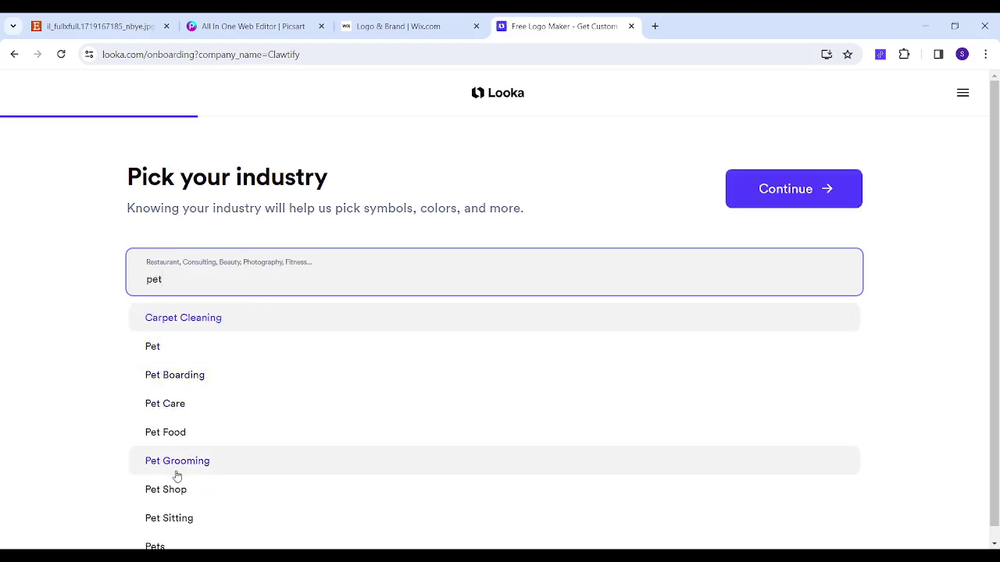
click(180, 489)
click(788, 185)
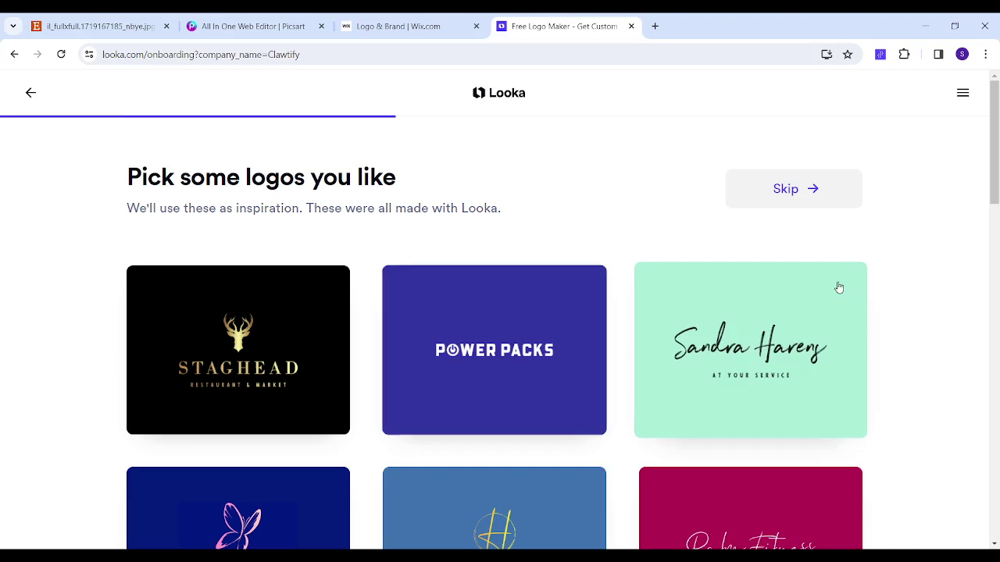
Choose the Staghead logo as Looka's design inspiration
mouse_move(994, 142)
mouse_down()
mouse_move(996, 260)
mouse_move(989, 144)
mouse_up()
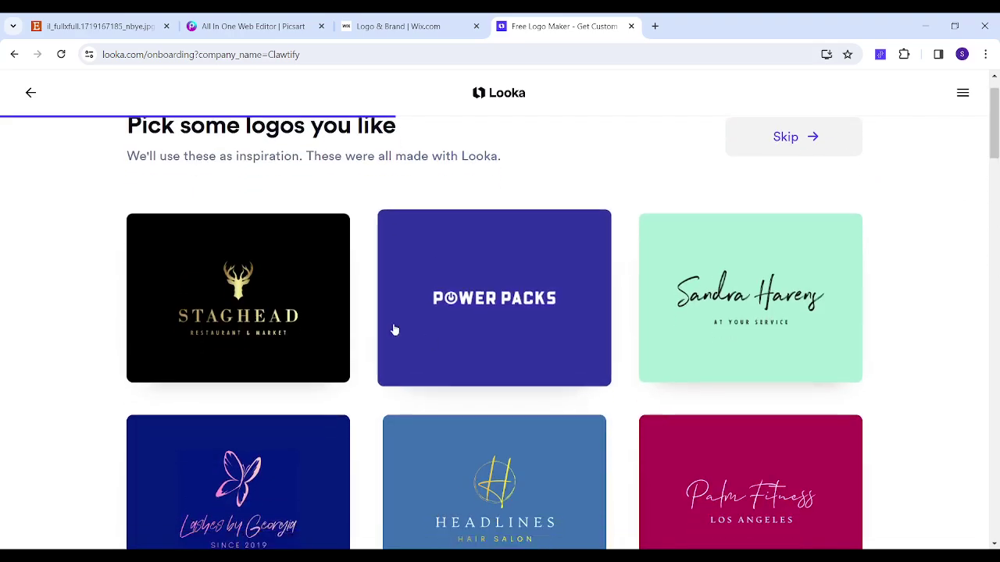
click(293, 299)
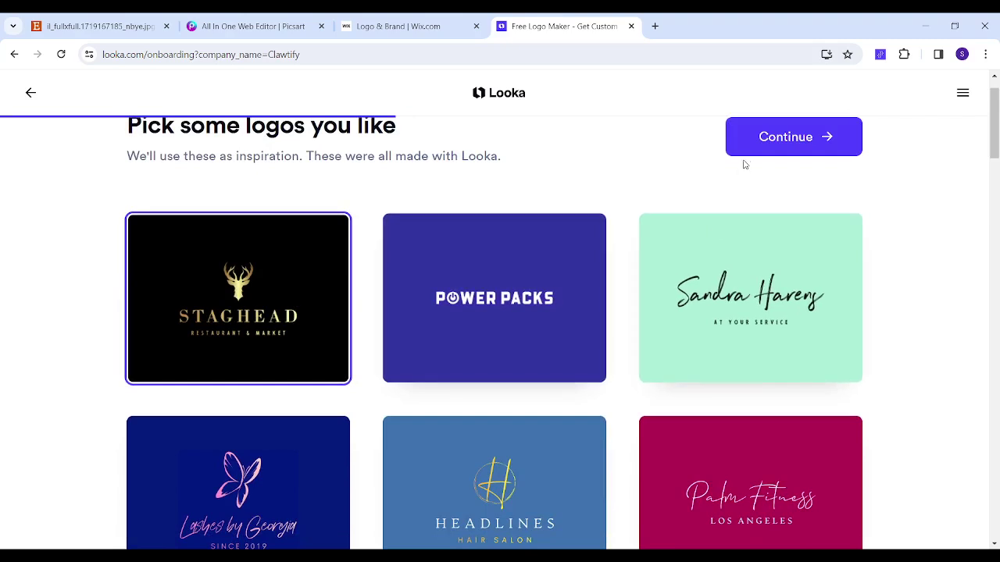
click(766, 137)
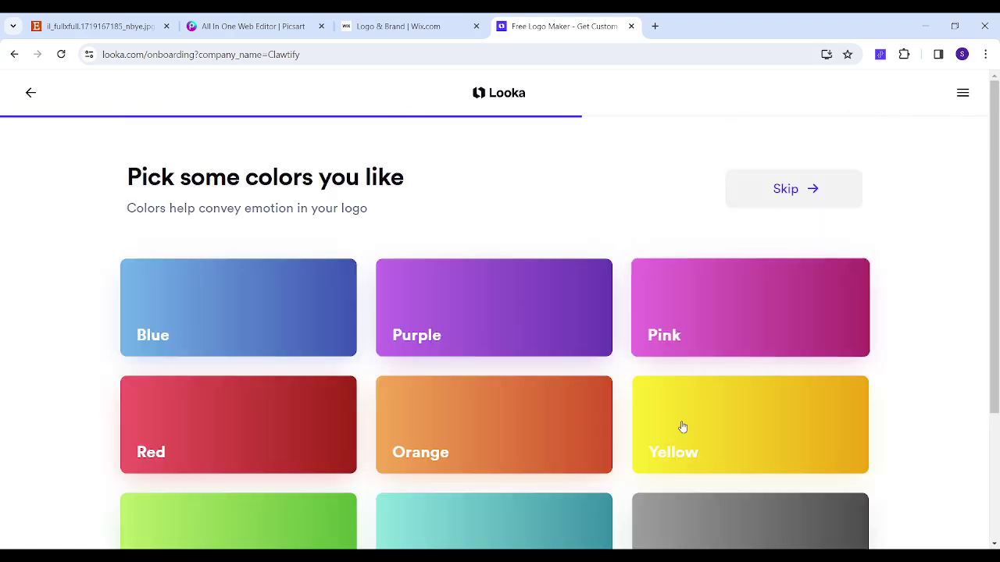
Pick Orange as the preferred colour and confirm Clawtify as the company name
click(531, 448)
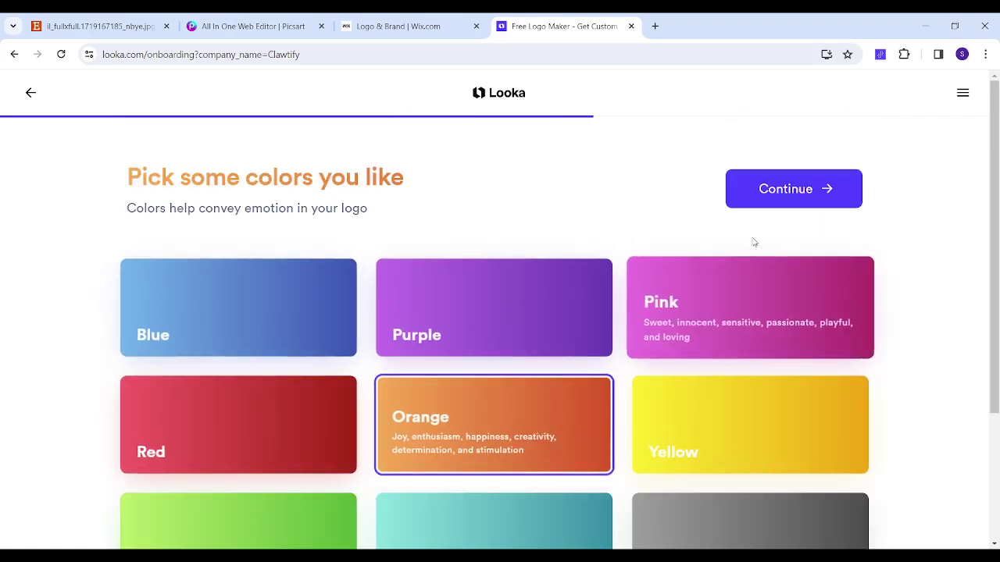
click(764, 201)
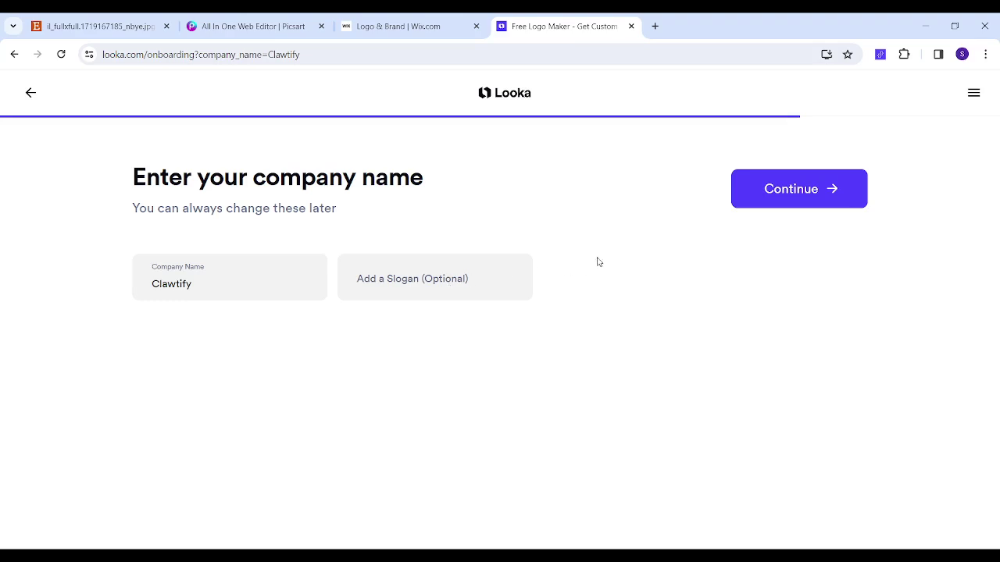
click(789, 204)
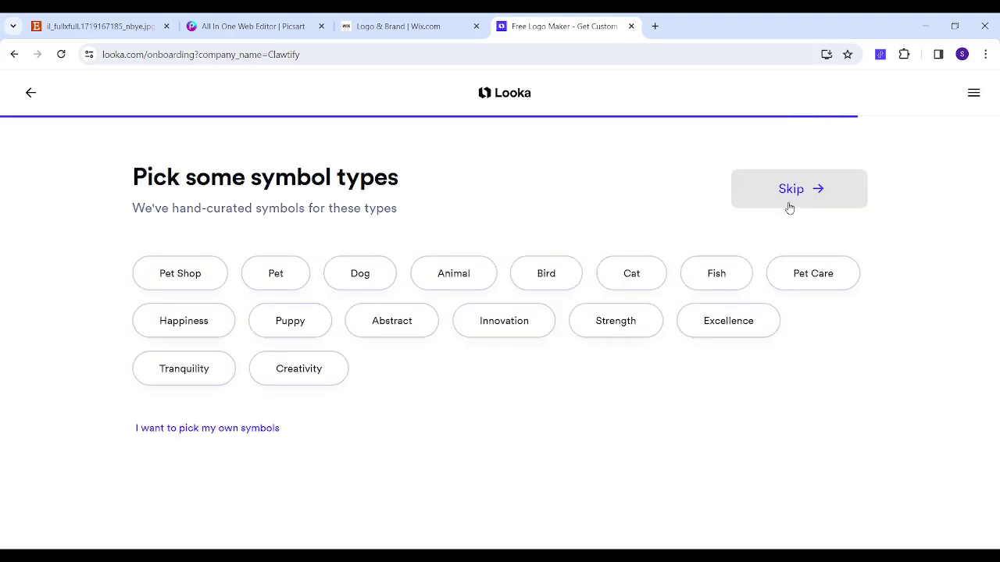
Select the Pet Shop and Pet symbol types and generate the logo options
click(167, 275)
click(278, 267)
click(747, 175)
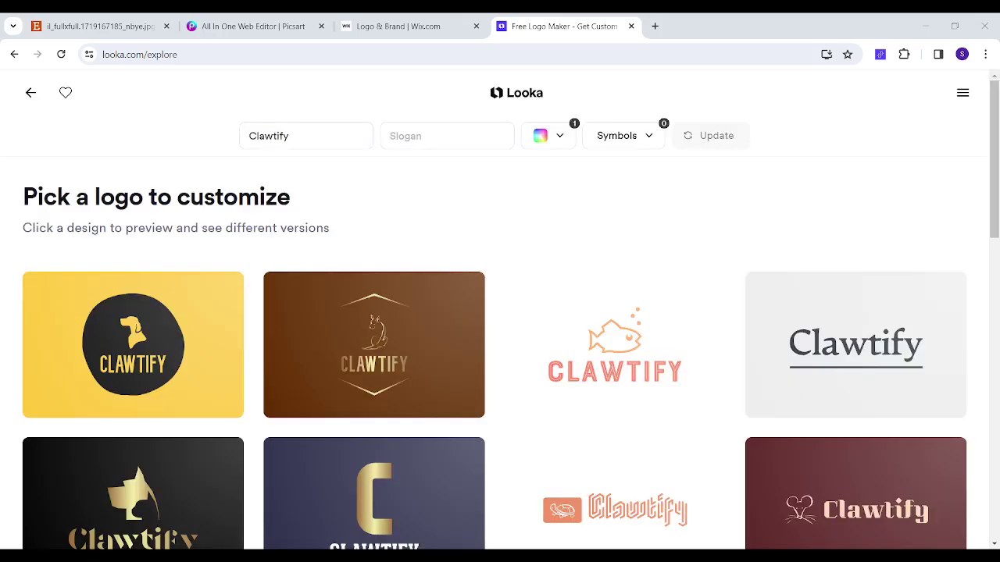
scroll(996, 227, down, 3)
scroll(996, 227, up, 2)
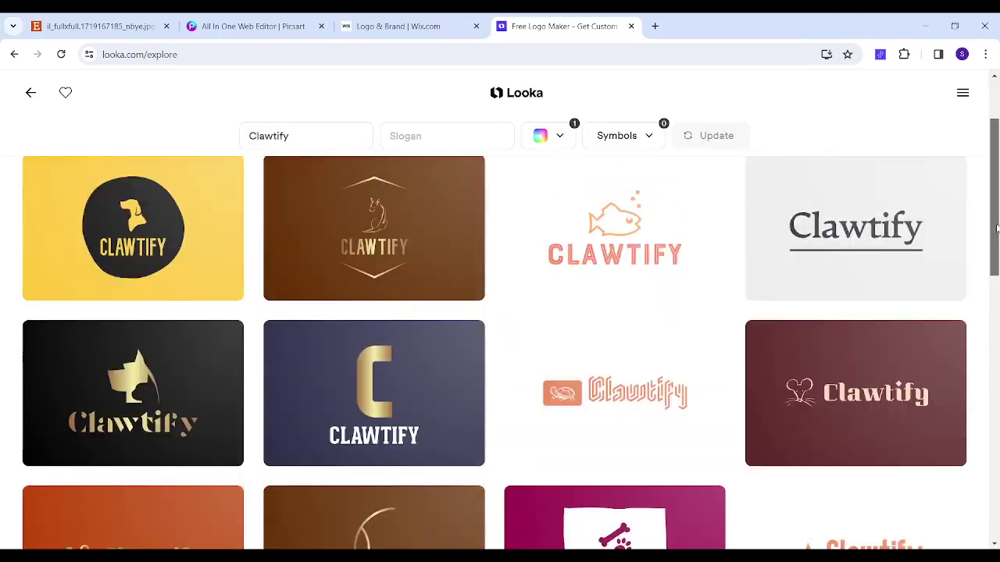
scroll(996, 227, up, 2)
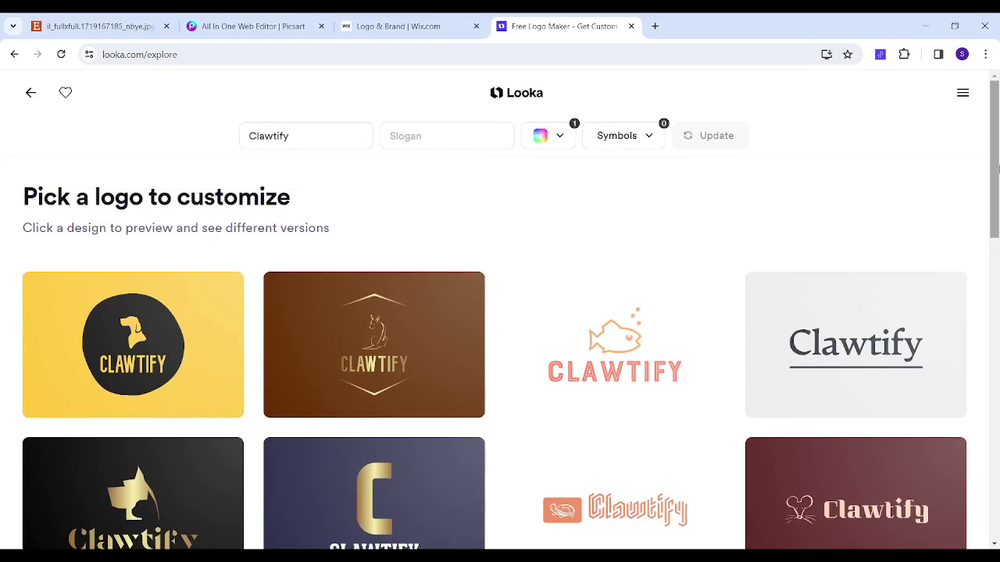